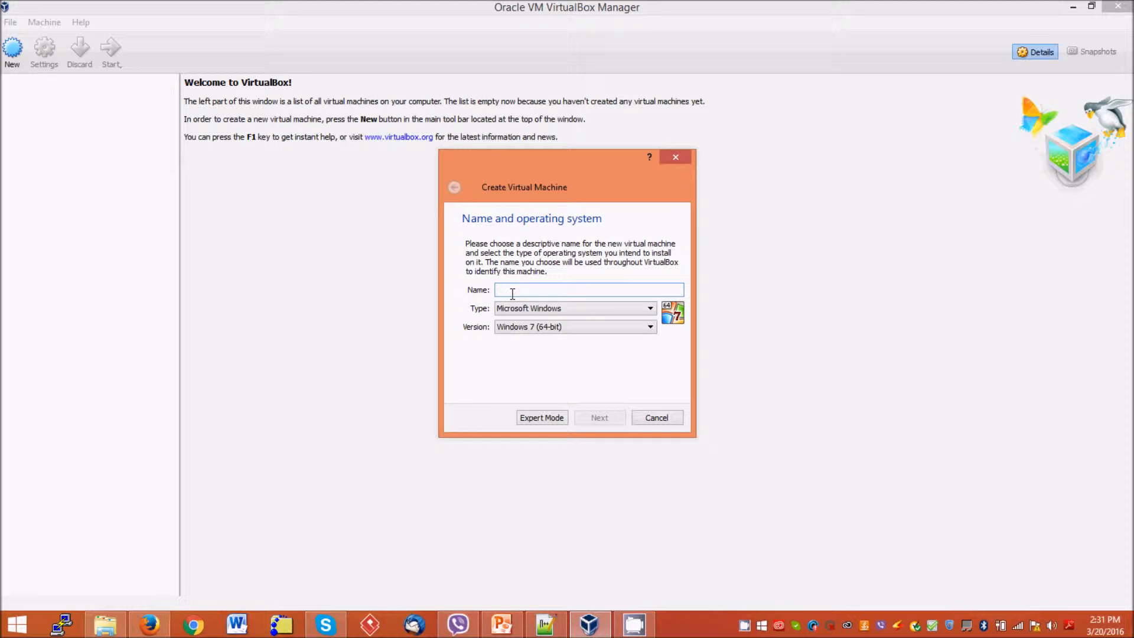
Name the new machine CentOS, with type Linux and version Red Hat (64-bit)
{"action": "type", "text": "CentOS"}
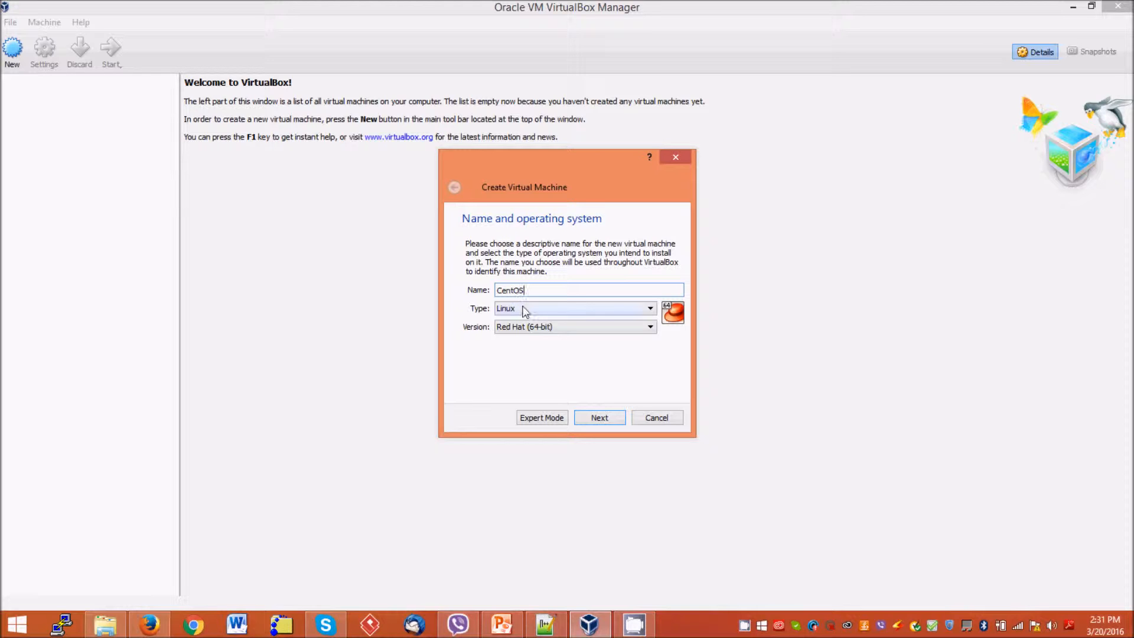
{"action": "left_click", "coordinate": [522, 309]}
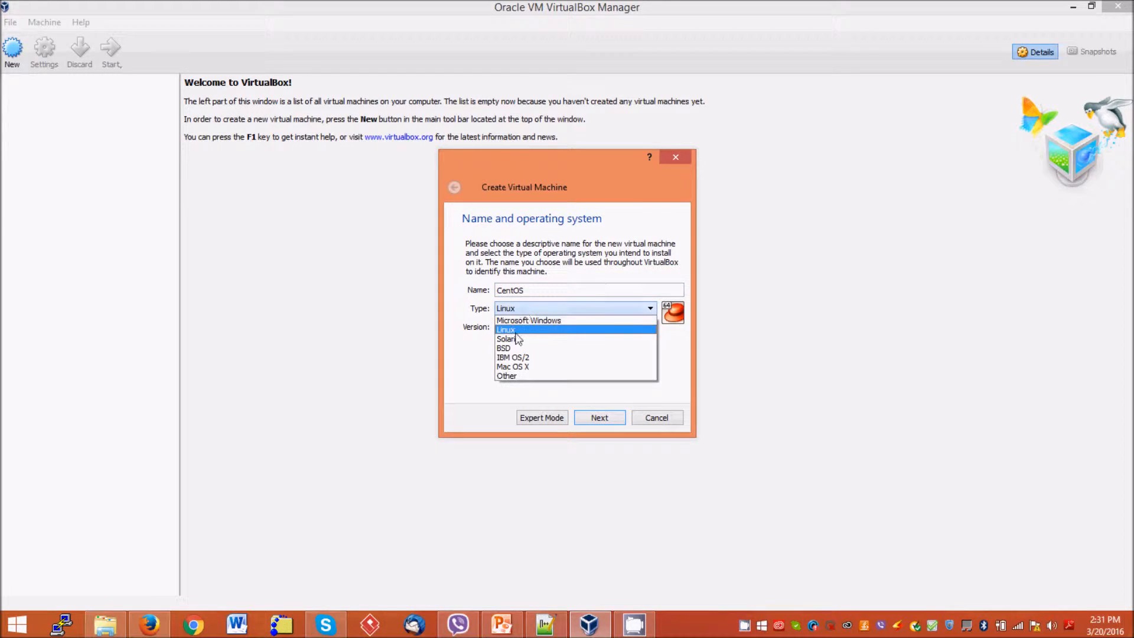
{"action": "left_click", "coordinate": [516, 333]}
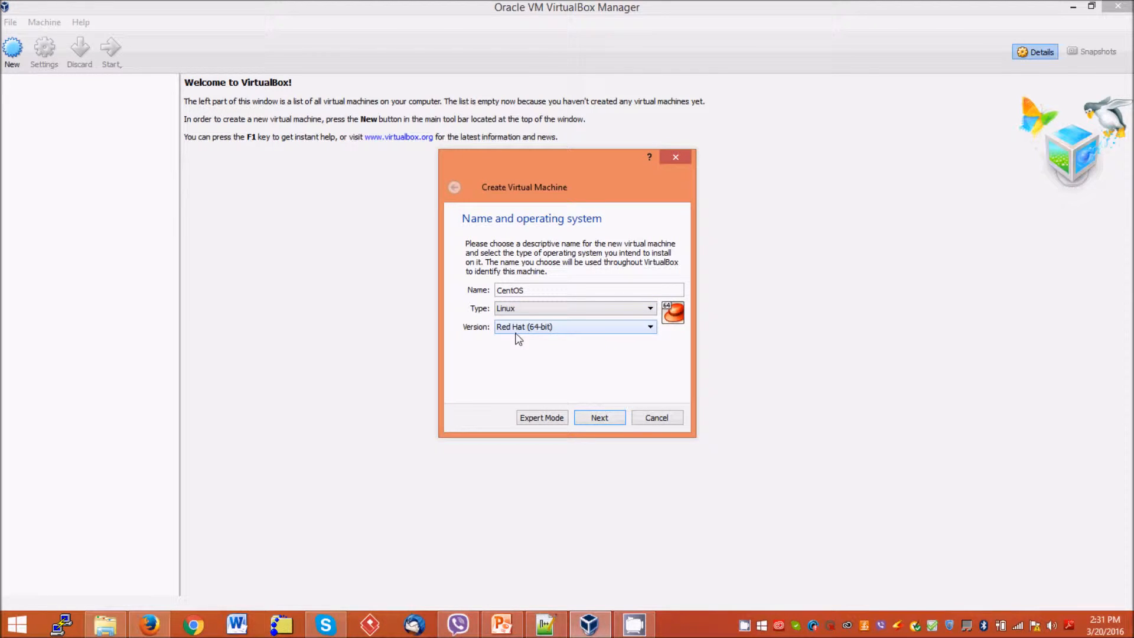
{"action": "left_click", "coordinate": [572, 328]}
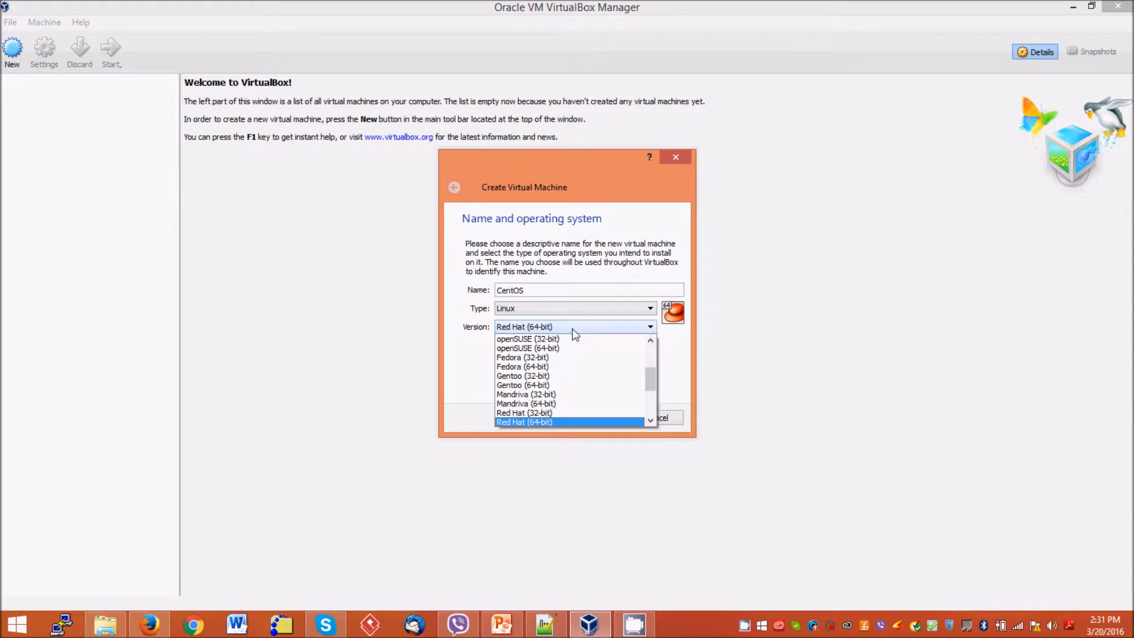
{"action": "left_click", "coordinate": [562, 421]}
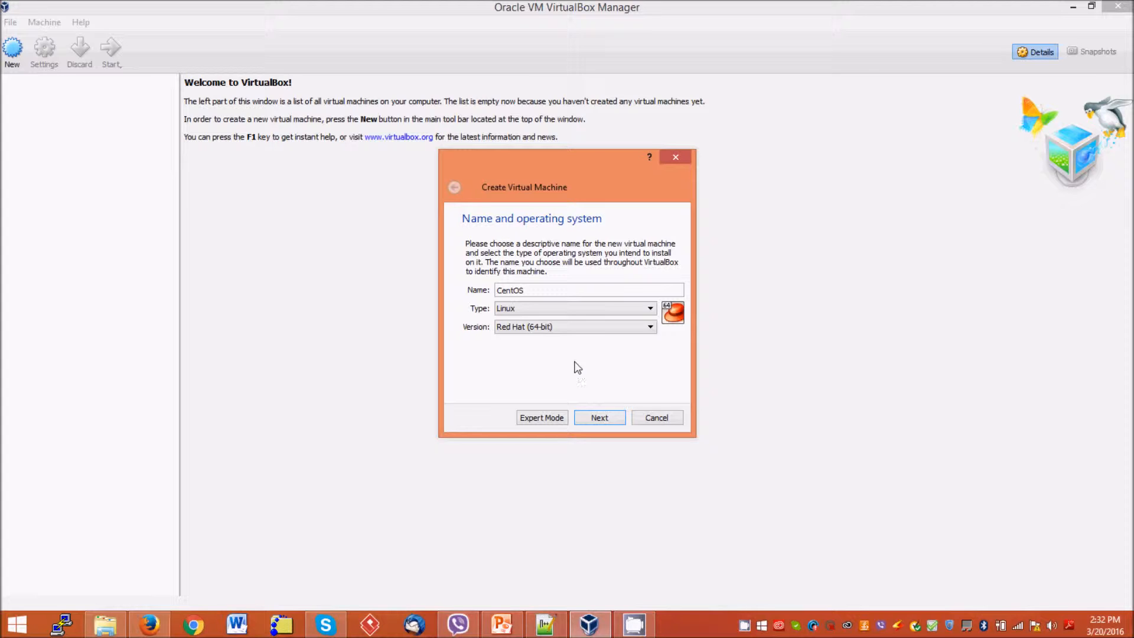
{"action": "left_click", "coordinate": [587, 329]}
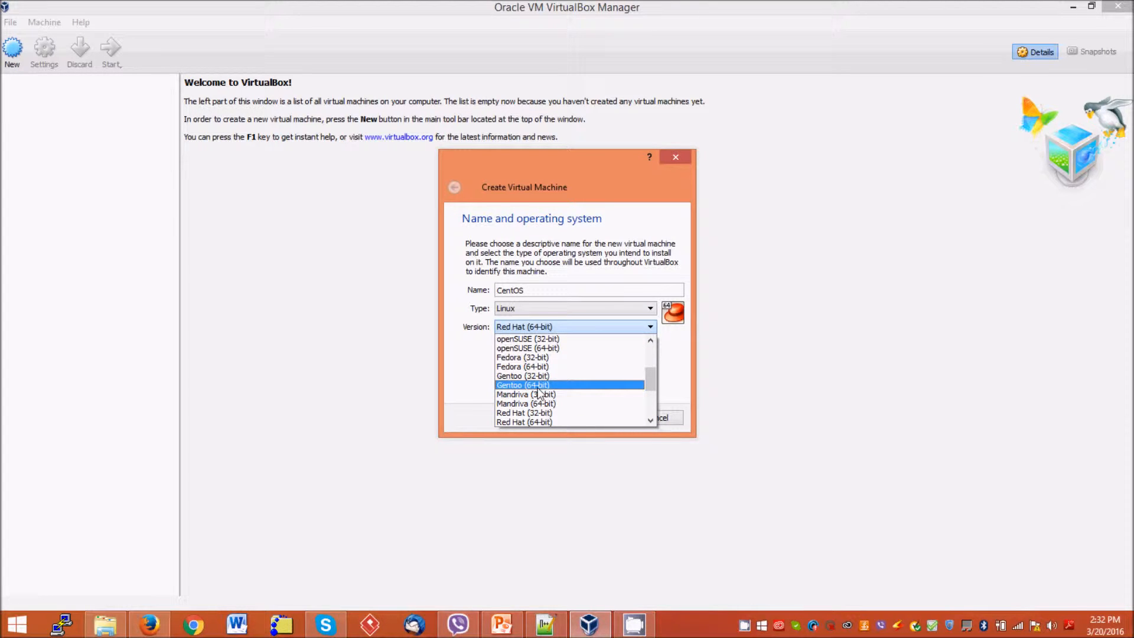
{"action": "left_click", "coordinate": [465, 372]}
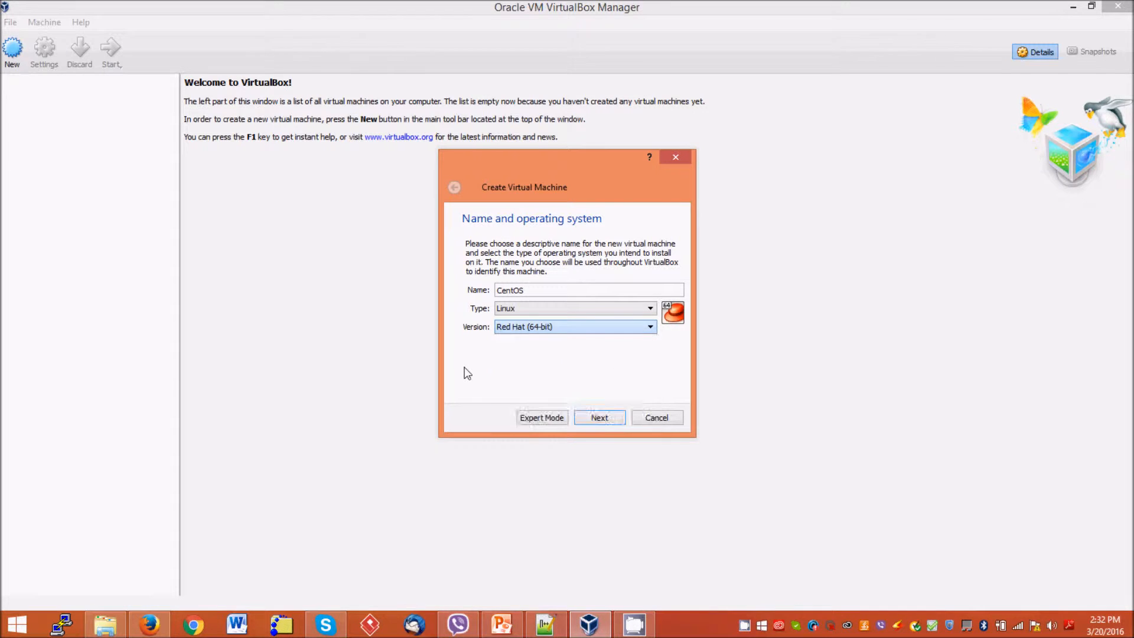
{"action": "left_click", "coordinate": [600, 418]}
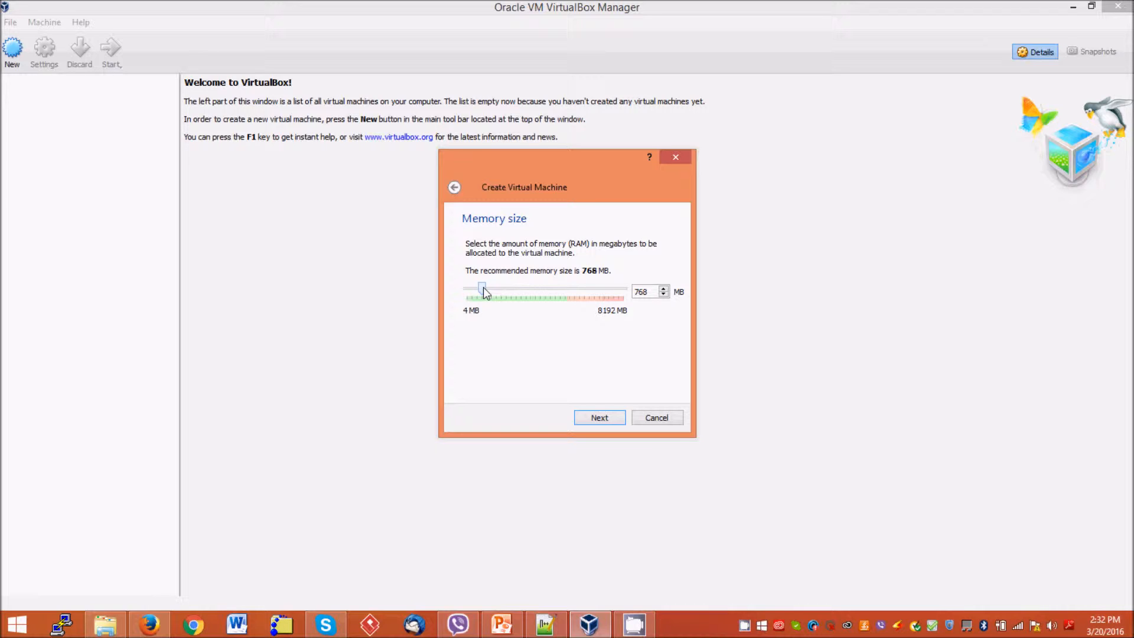
Give the machine 1024 MB of memory and choose to create a new virtual hard disk
{"action": "left_click_drag", "start_coordinate": [483, 287], "coordinate": [487, 289]}
{"action": "left_click", "coordinate": [590, 419]}
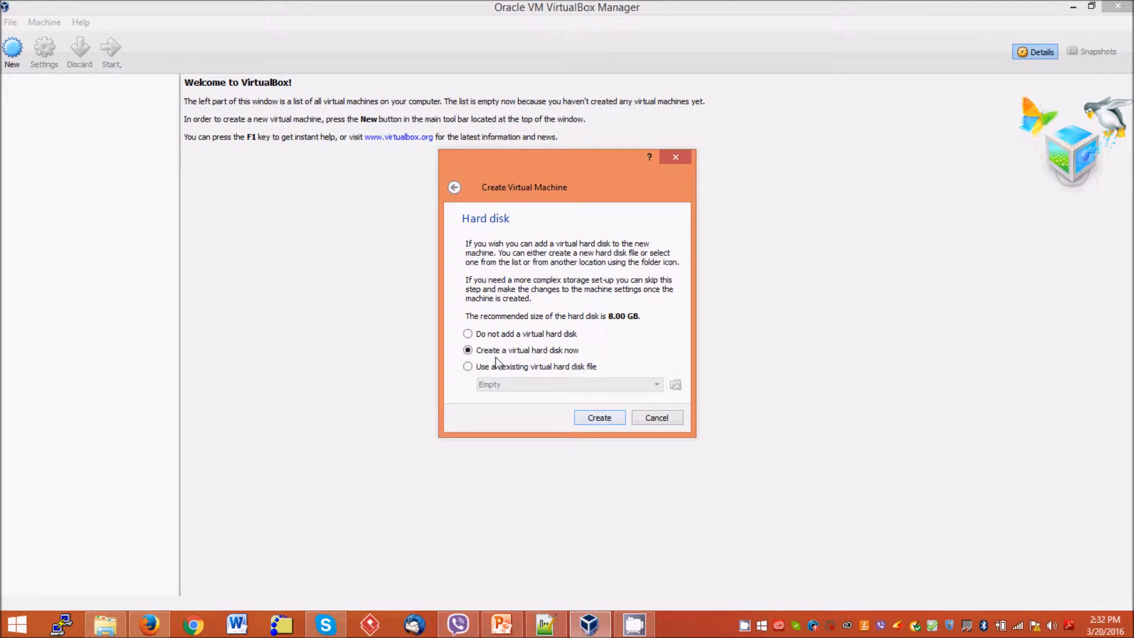
{"action": "left_click", "coordinate": [602, 419]}
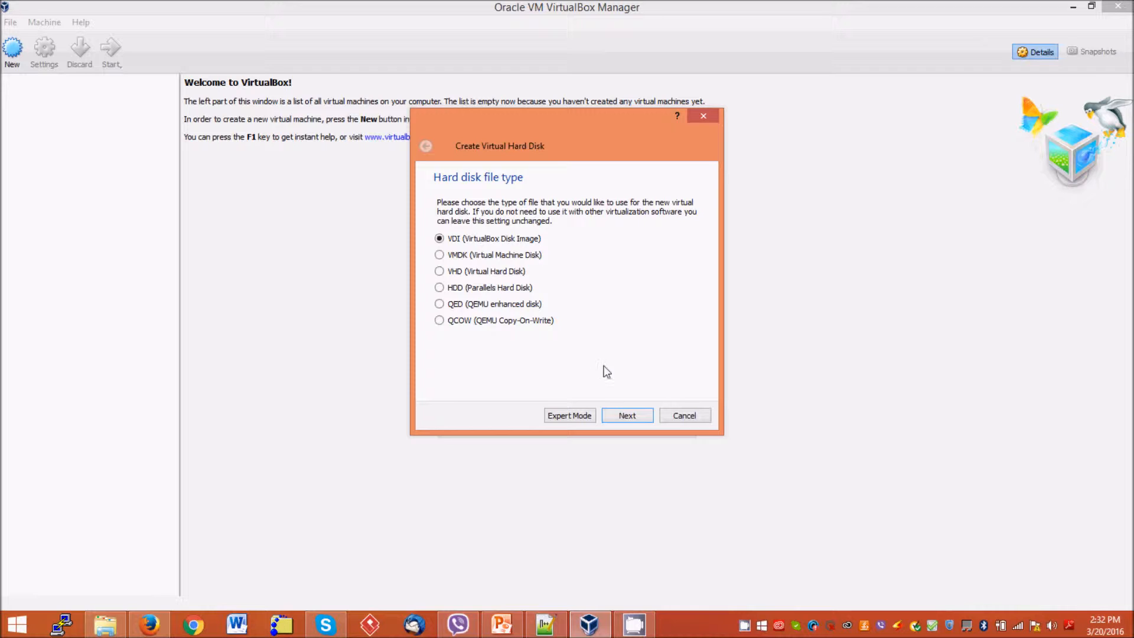
Keep the VDI format and dynamic allocation, leaving the disk named CentOS at 8.00 GB
{"action": "left_click", "coordinate": [626, 415]}
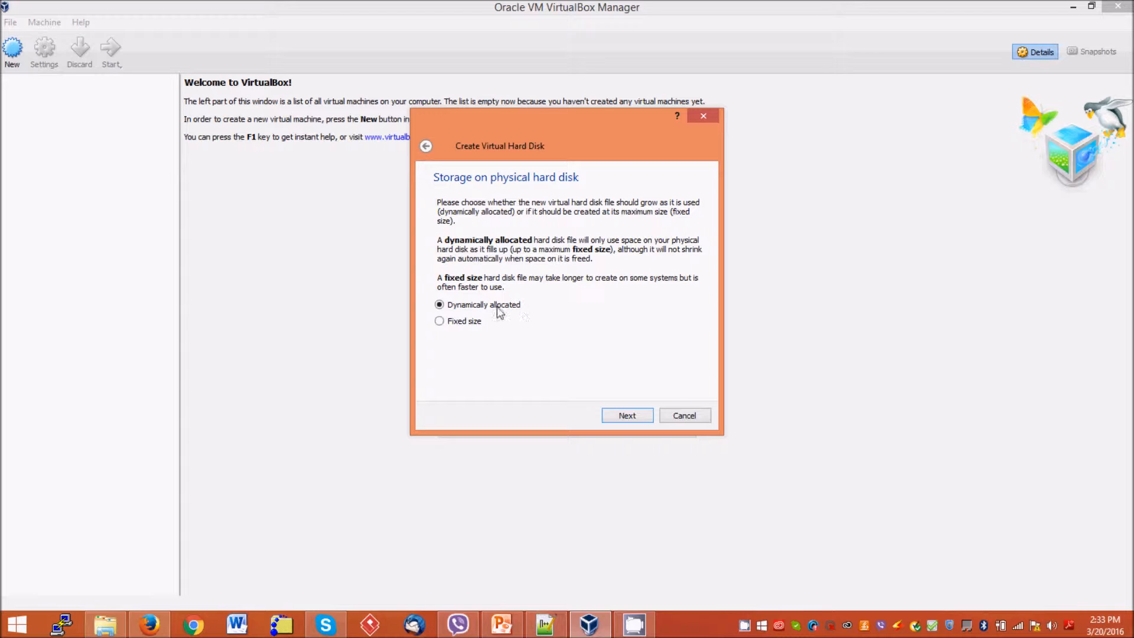
{"action": "left_click", "coordinate": [627, 417]}
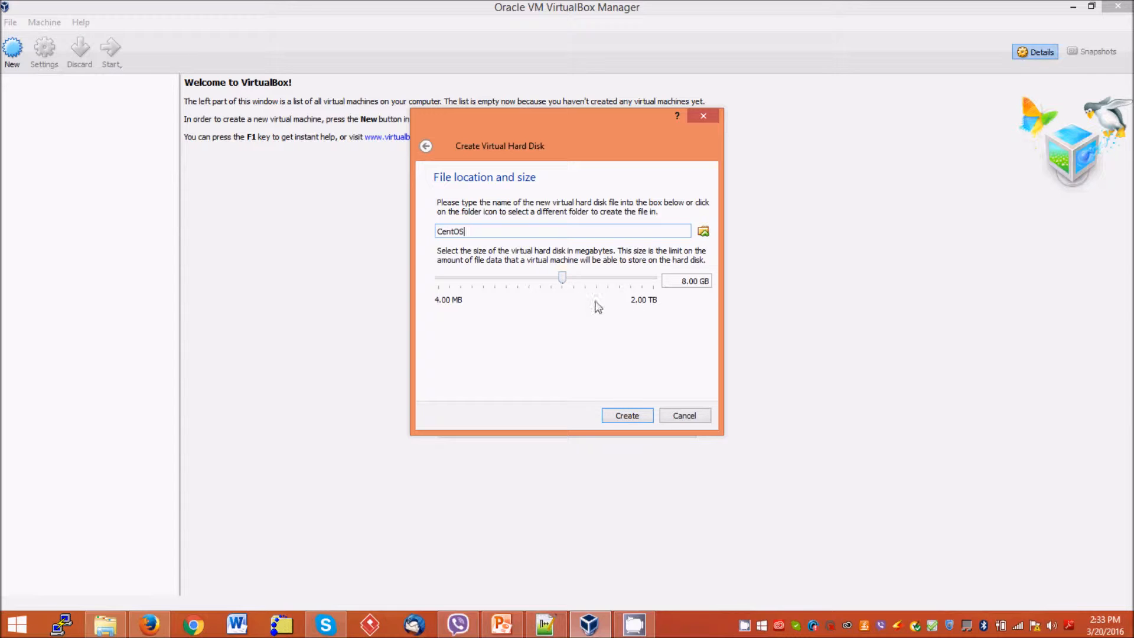
{"action": "mouse_move", "coordinate": [694, 283]}
Create the 8 GB disk and the CentOS machine, then start the machine
{"action": "left_click", "coordinate": [633, 413]}
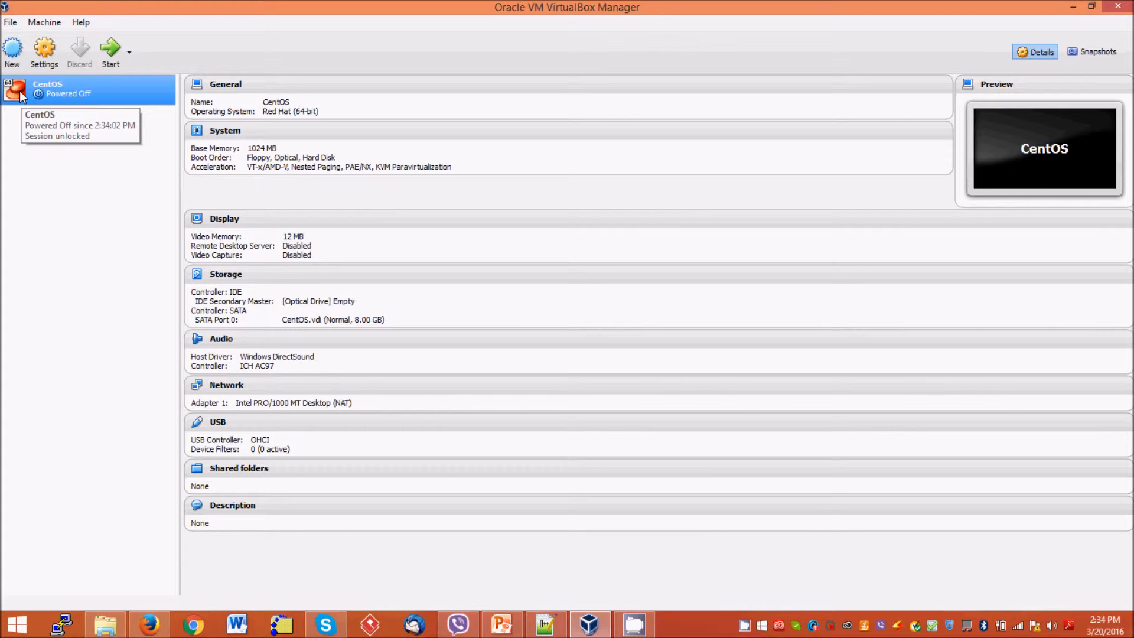
{"action": "left_click", "coordinate": [107, 53]}
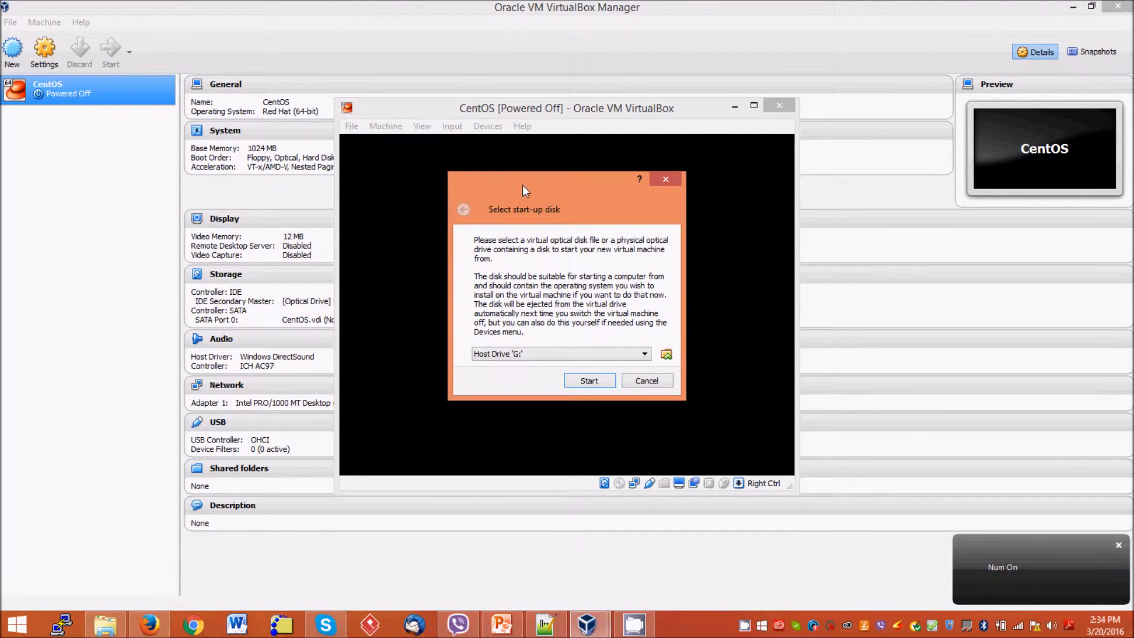
Boot the machine from CentOS-7-x86_64-Minimal-1511.iso chosen in My Downloads
{"action": "left_click_drag", "start_coordinate": [522, 185], "coordinate": [498, 174]}
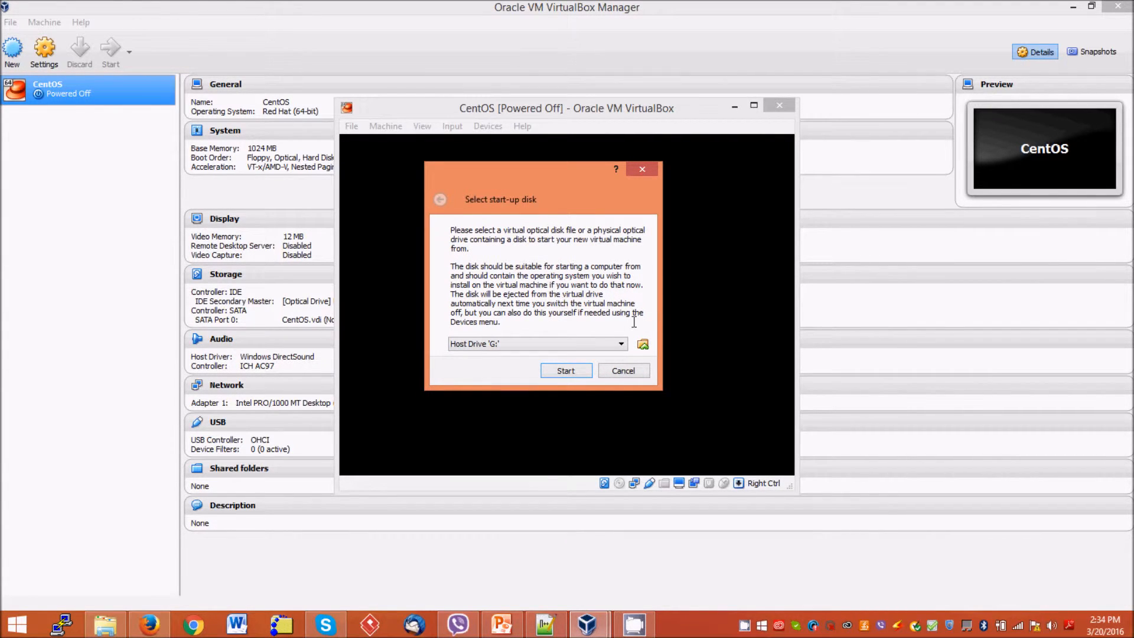
{"action": "left_click", "coordinate": [644, 345]}
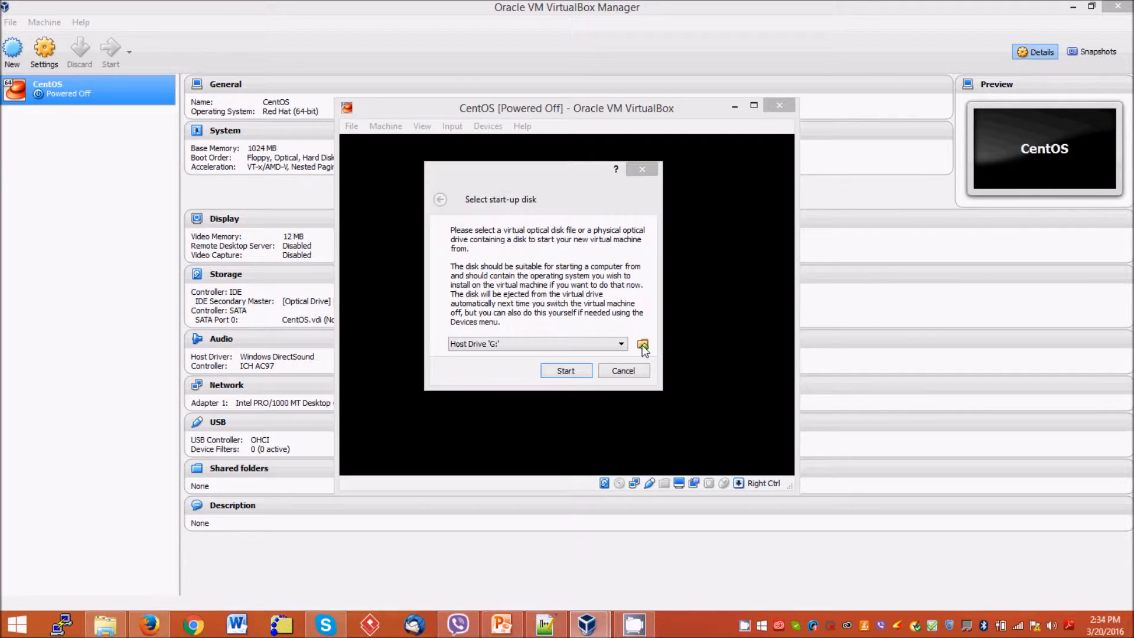
{"action": "left_click", "coordinate": [878, 353]}
{"action": "type", "text": "ce"}
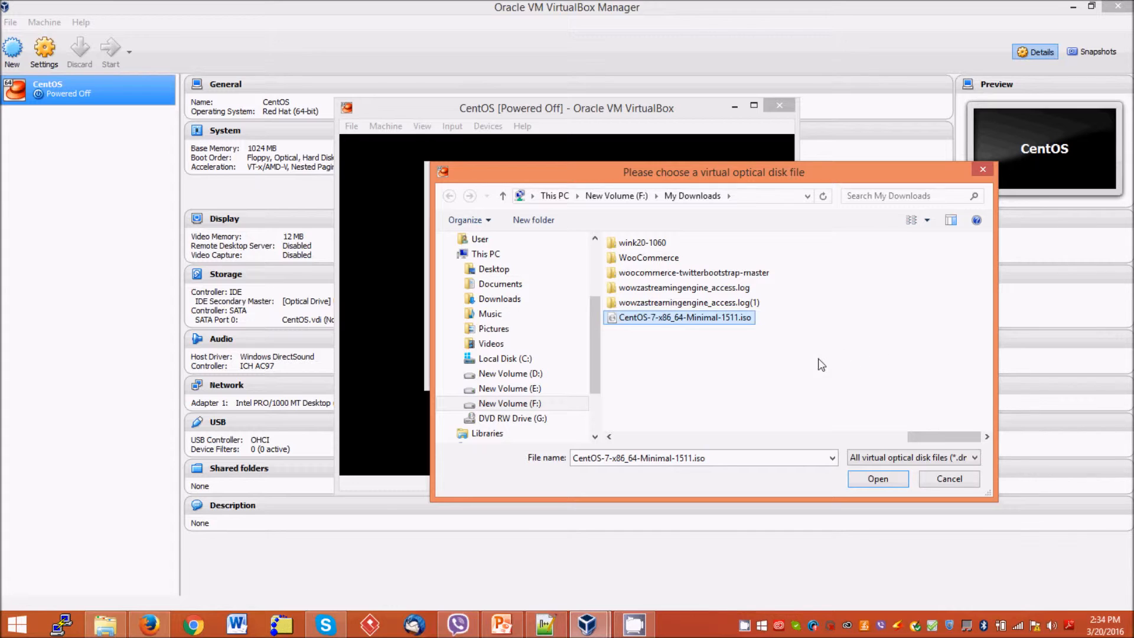
{"action": "left_click", "coordinate": [879, 479]}
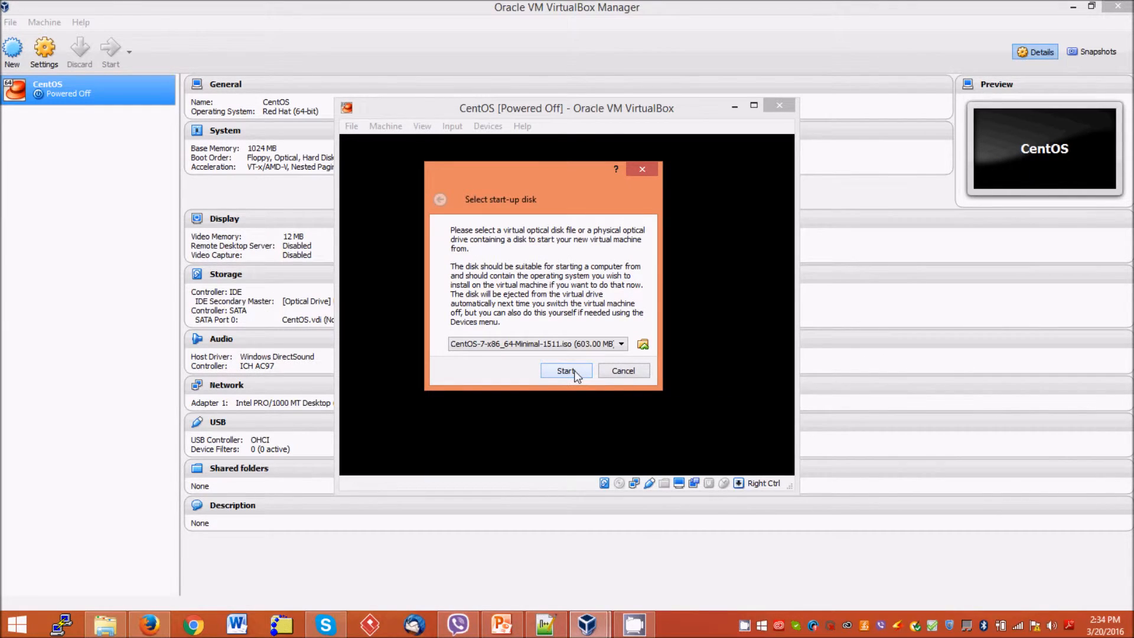
{"action": "left_click", "coordinate": [565, 370]}
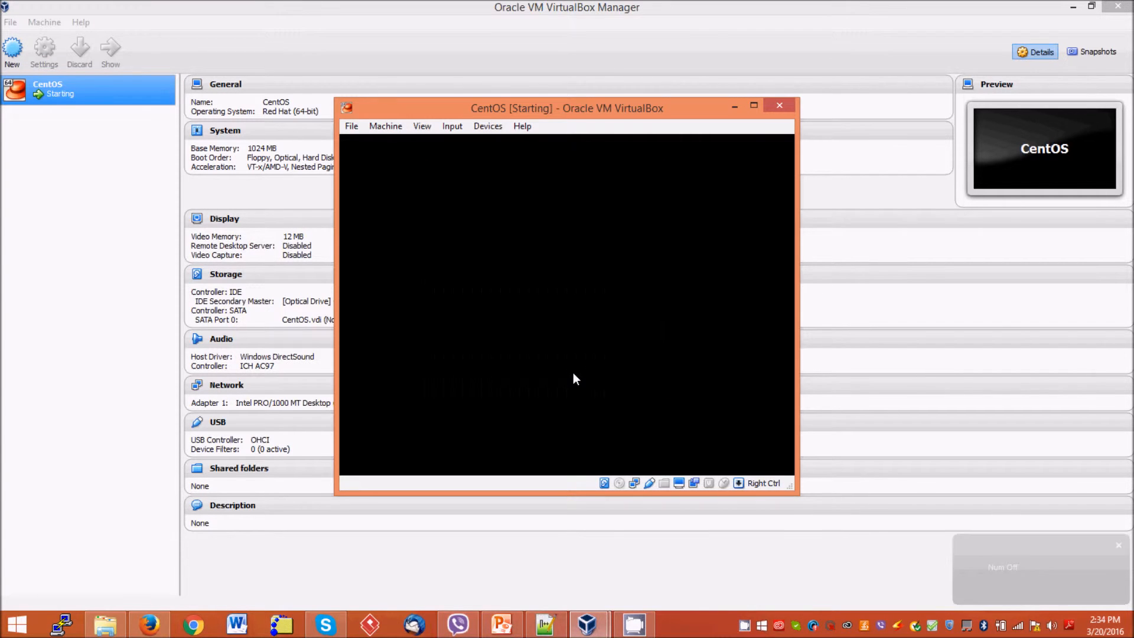
Maximize the VM window and launch the Install CentOS 7 boot entry
{"action": "left_click", "coordinate": [755, 107]}
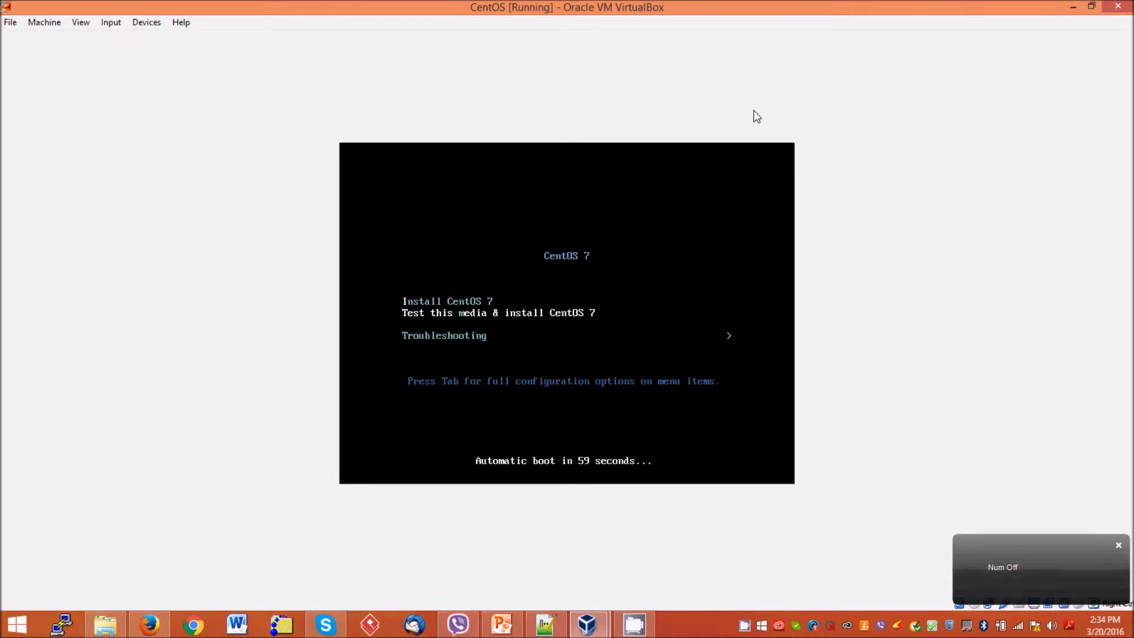
{"action": "key", "text": "Up"}
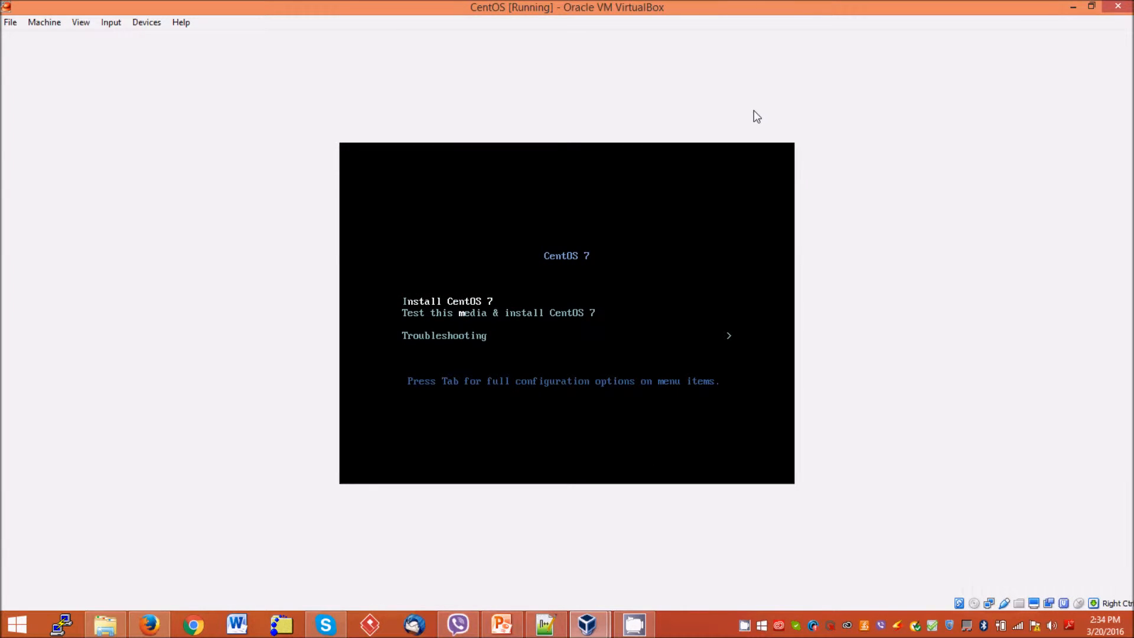
{"action": "key", "text": "Return"}
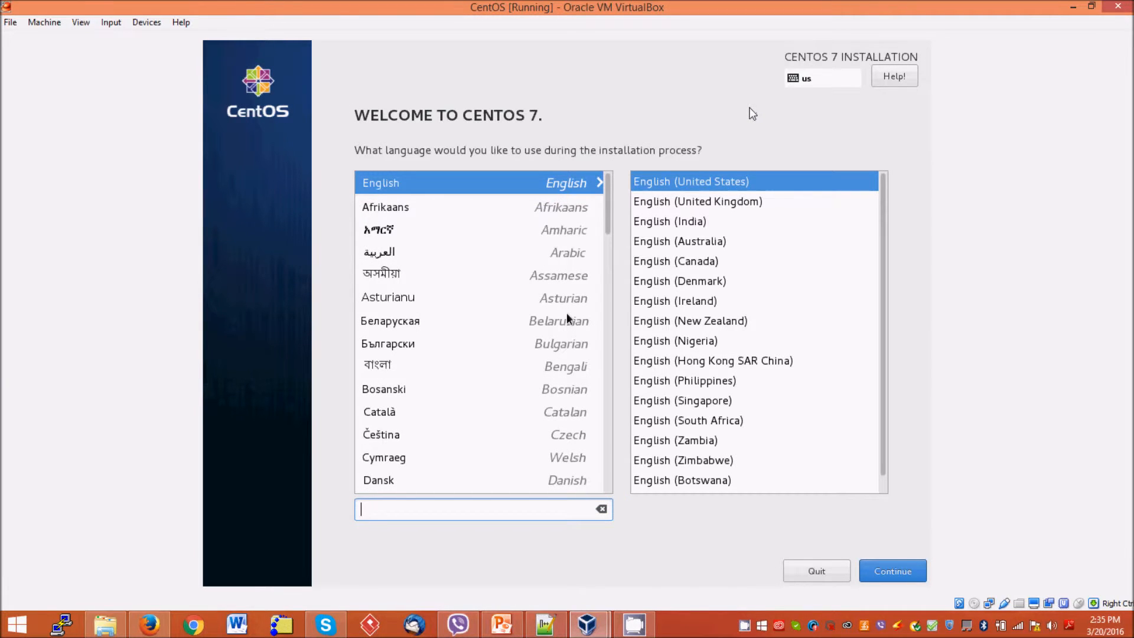
Keep English (United States) as the installer language, dismissing the mouse-capture notice
{"action": "left_click", "coordinate": [894, 572]}
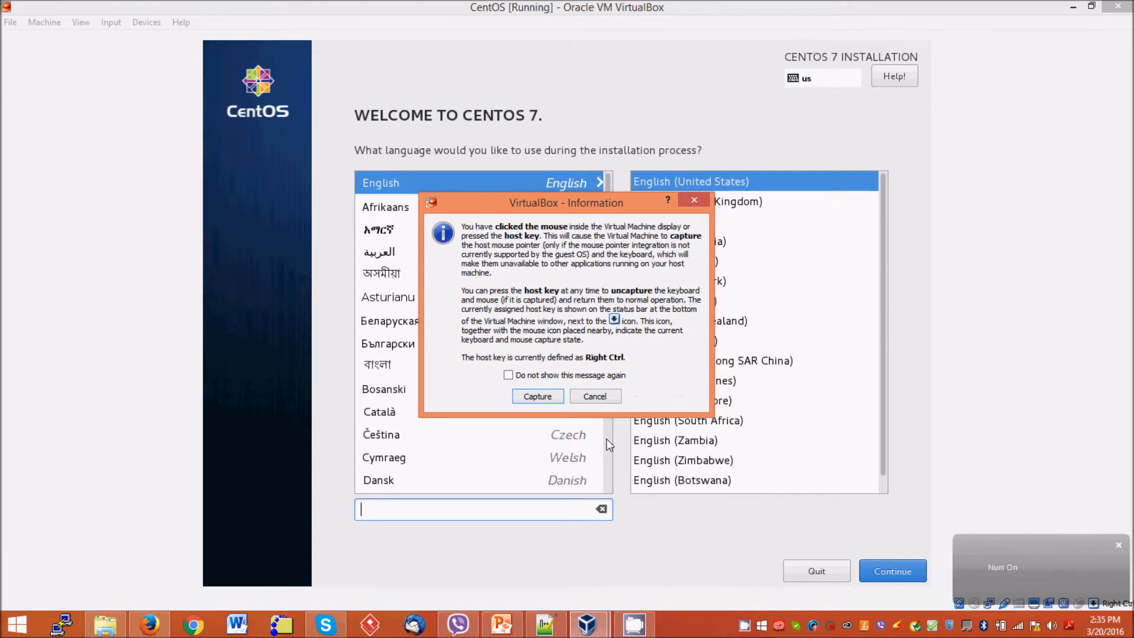
{"action": "key", "text": "Return"}
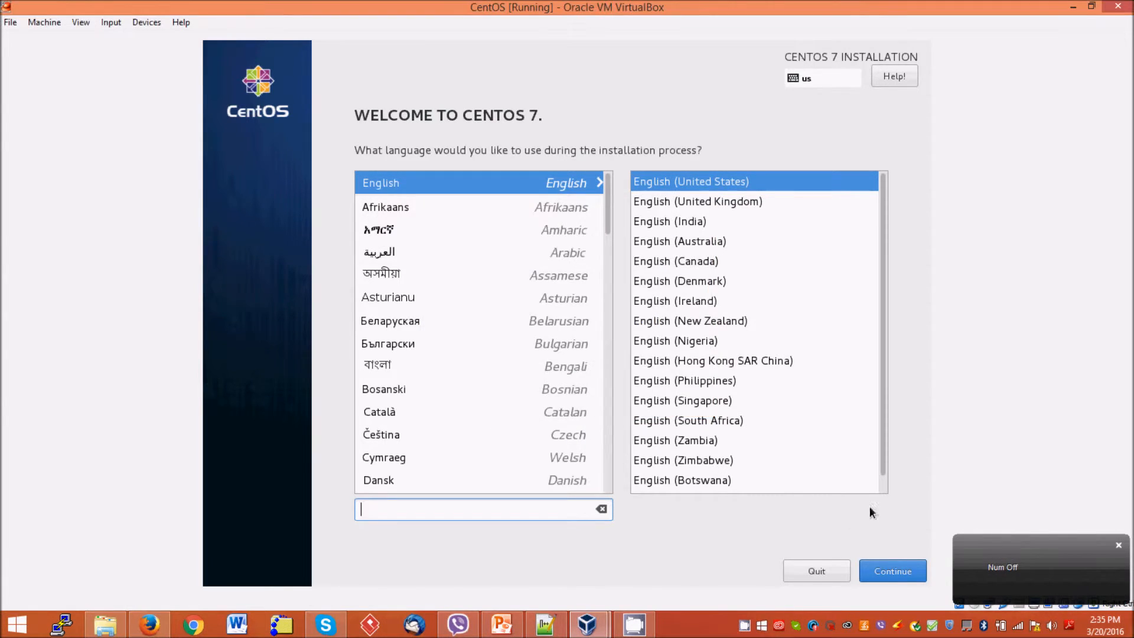
{"action": "left_click", "coordinate": [885, 573]}
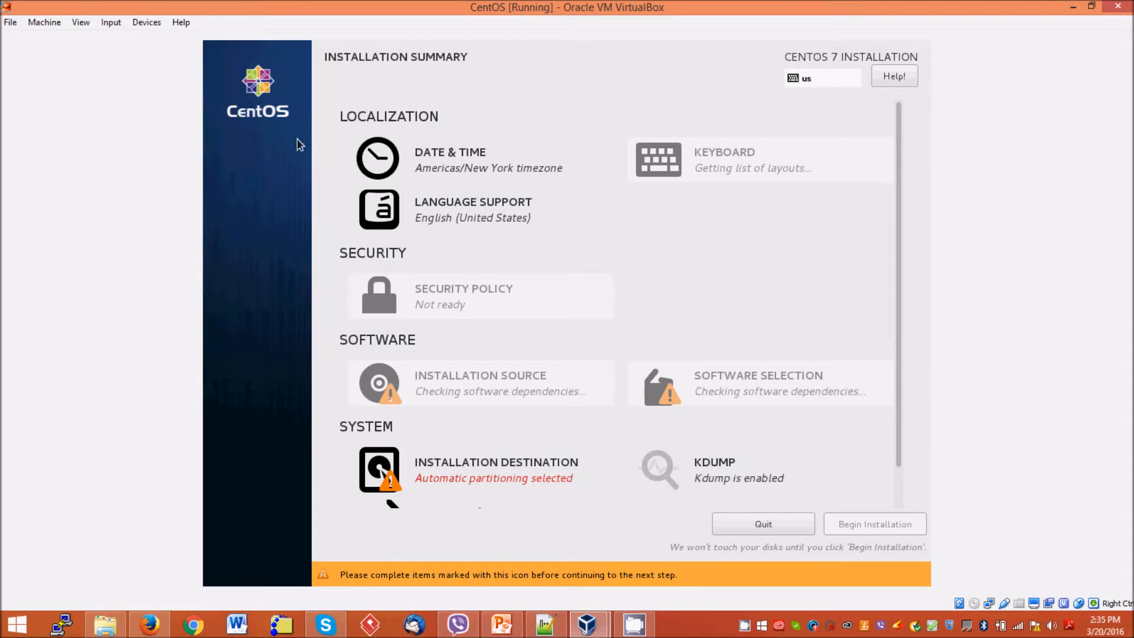
Set the installer timezone to Asia/Dhaka by picking Bangladesh on the map
{"action": "left_click", "coordinate": [442, 172]}
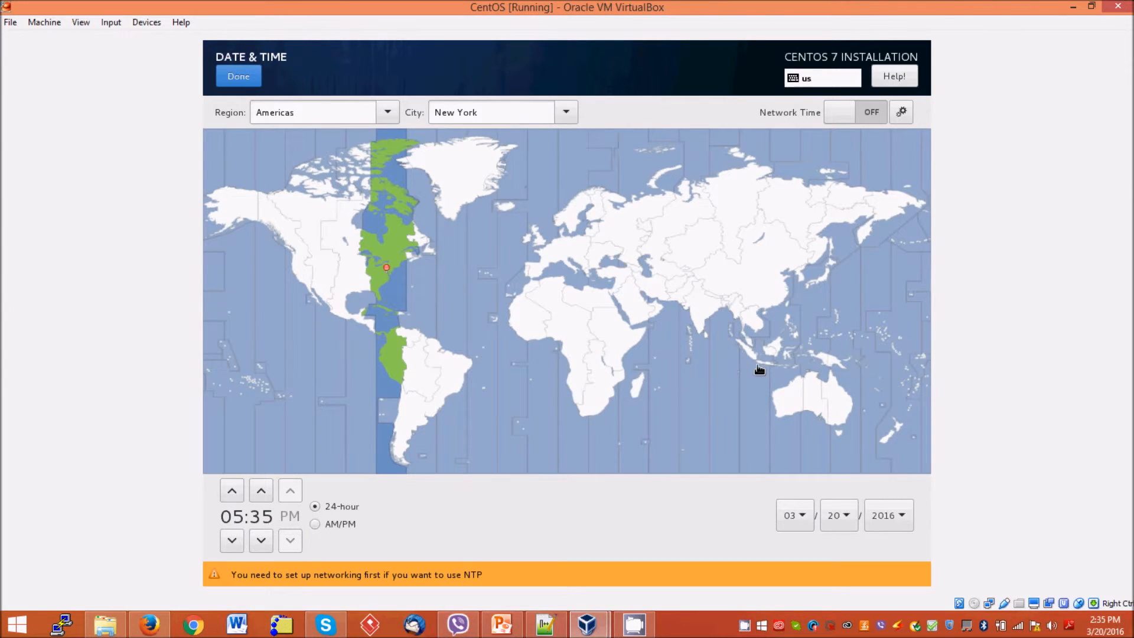
{"action": "left_click", "coordinate": [729, 313]}
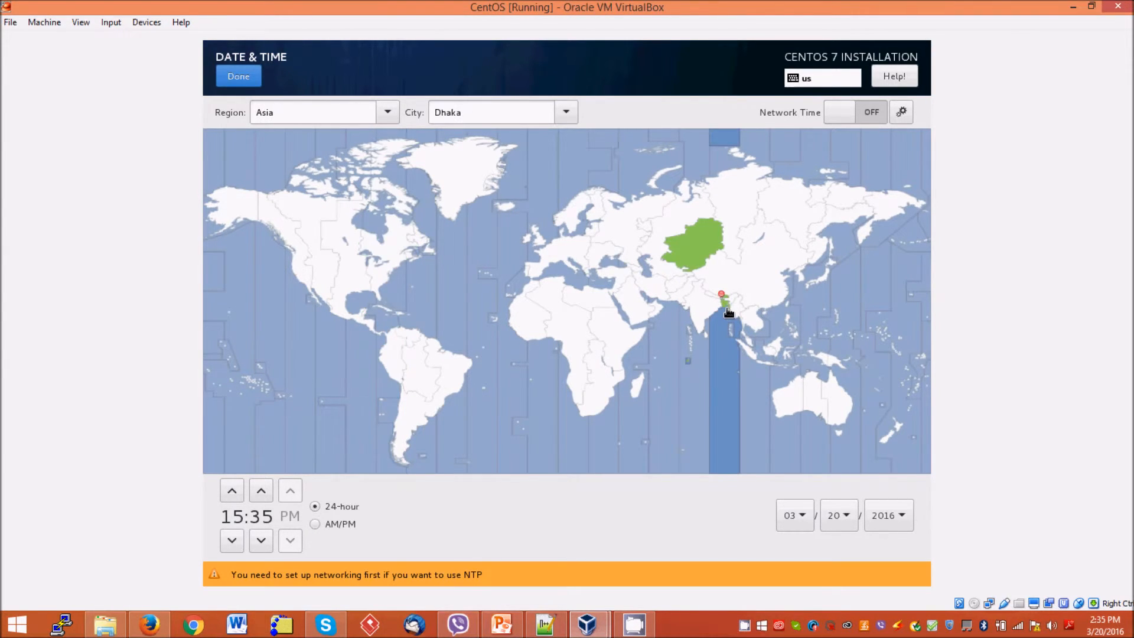
{"action": "left_click", "coordinate": [240, 85]}
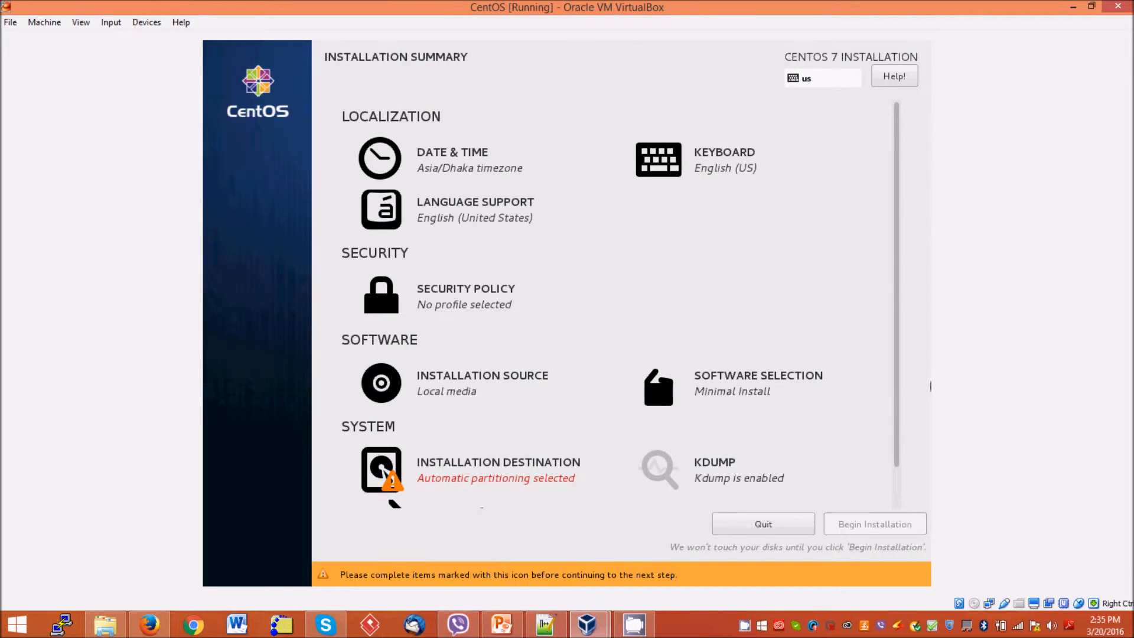
{"action": "scroll", "coordinate": [896, 392], "scroll_direction": "down", "scroll_amount": 1}
{"action": "scroll", "coordinate": [896, 392], "scroll_direction": "down", "scroll_amount": 1}
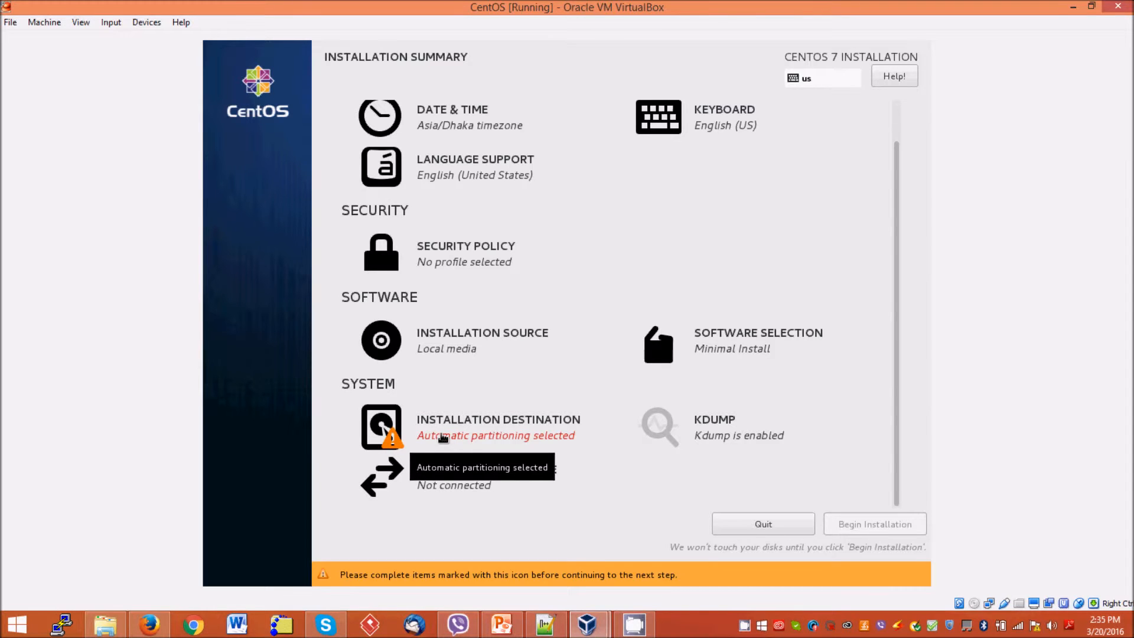
Select the ATA VBOX HARDDISK as the installation destination and confirm it
{"action": "left_click", "coordinate": [440, 435]}
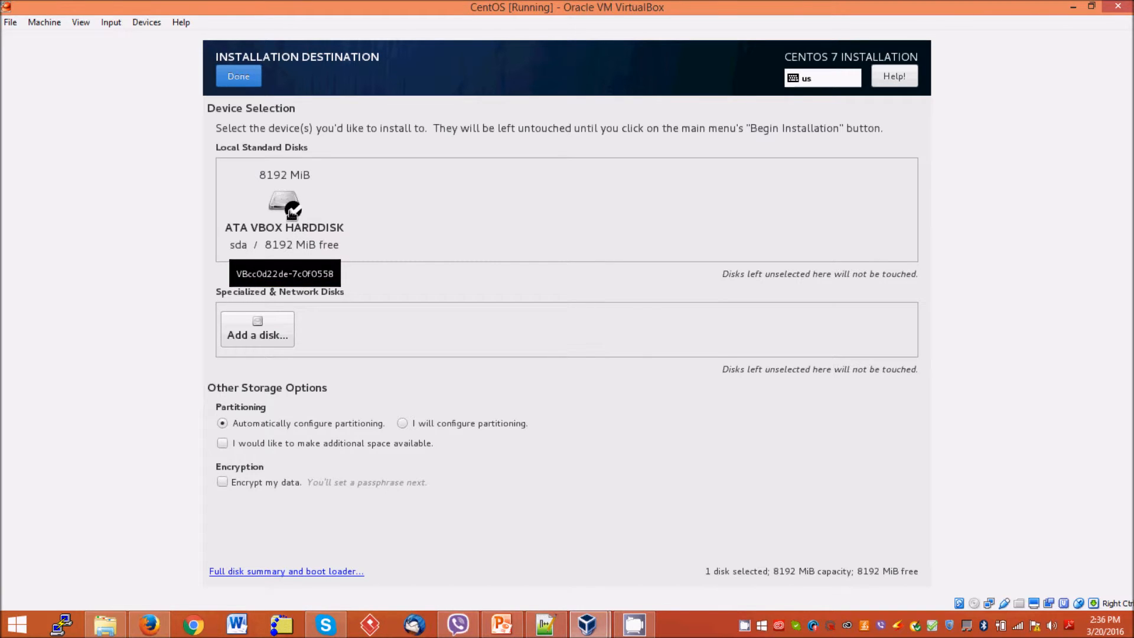
{"action": "left_click", "coordinate": [292, 210]}
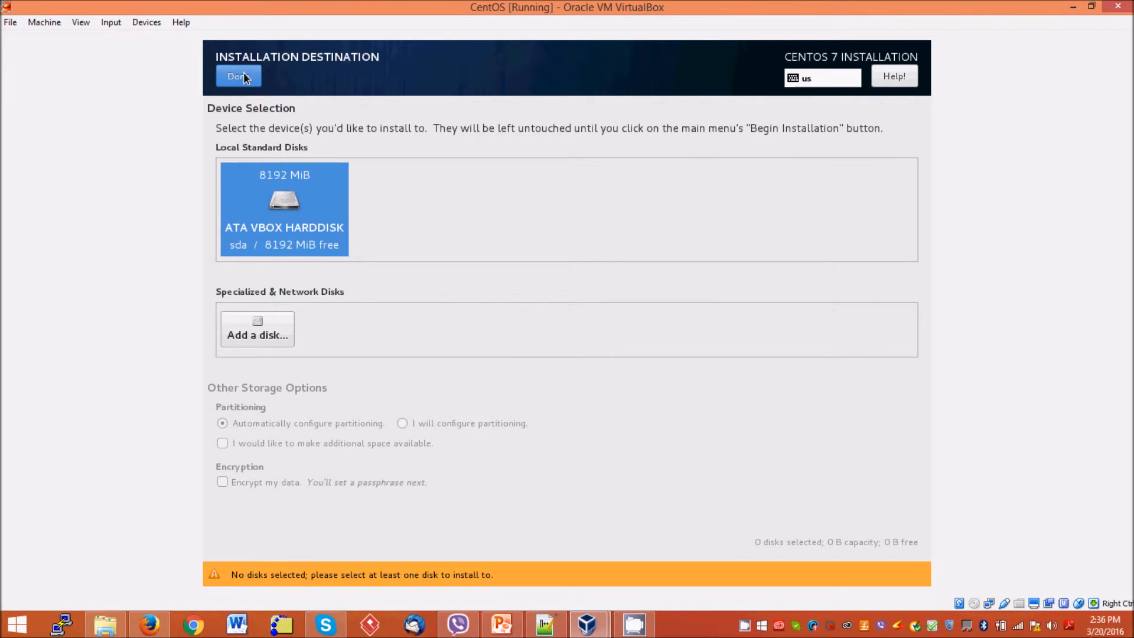
{"action": "left_click", "coordinate": [238, 77]}
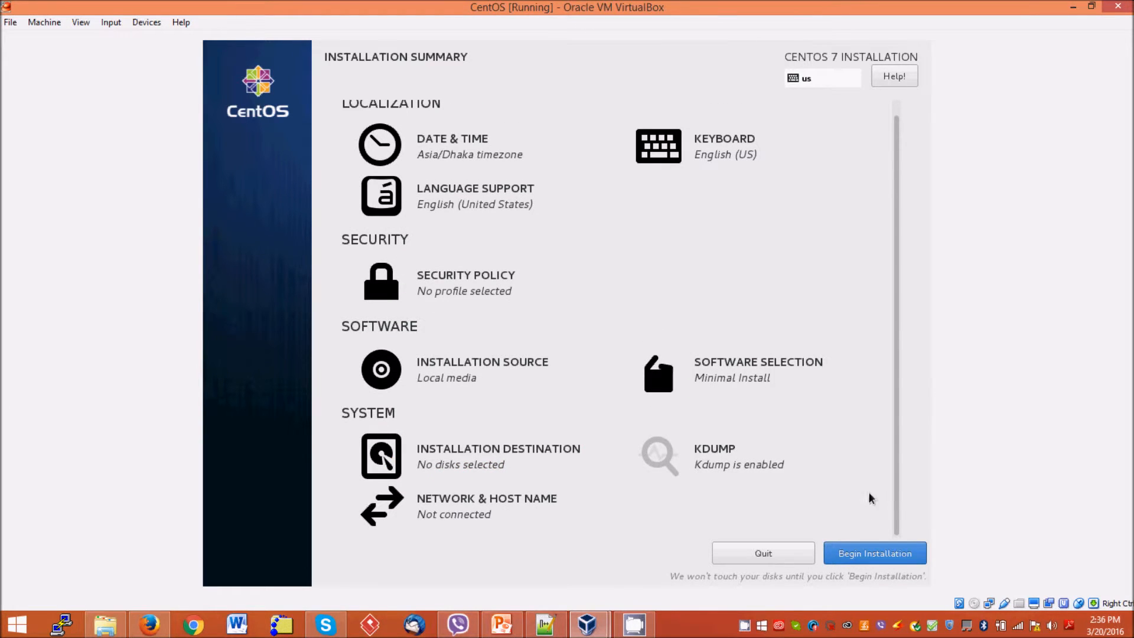
Begin installing CentOS and set the root password, entering it in both password fields
{"action": "left_click", "coordinate": [837, 555]}
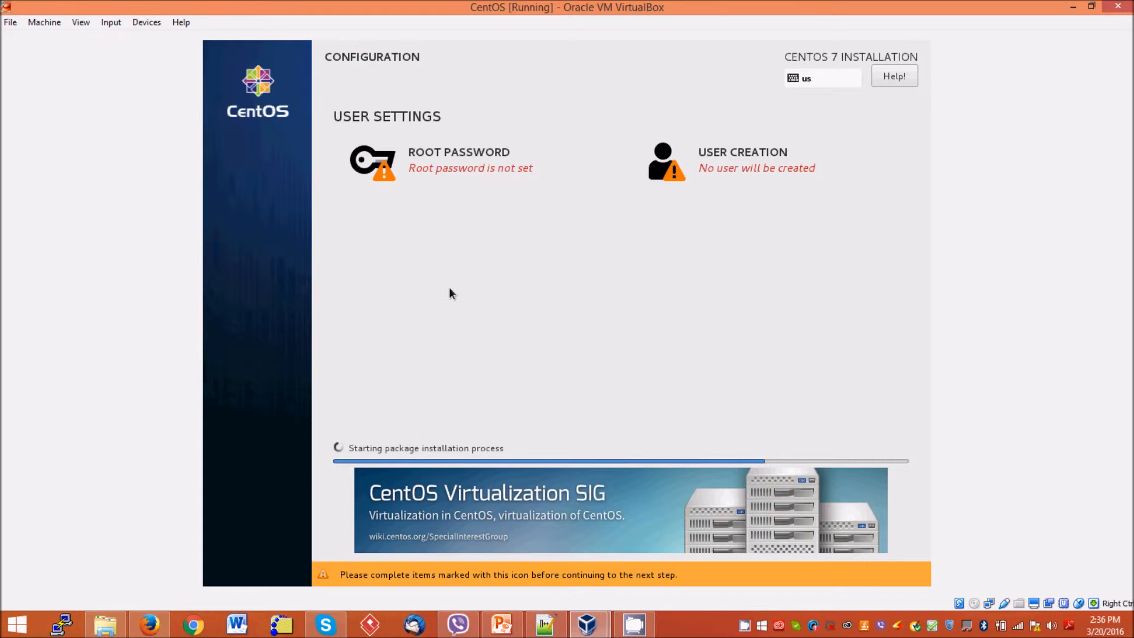
{"action": "left_click", "coordinate": [430, 156]}
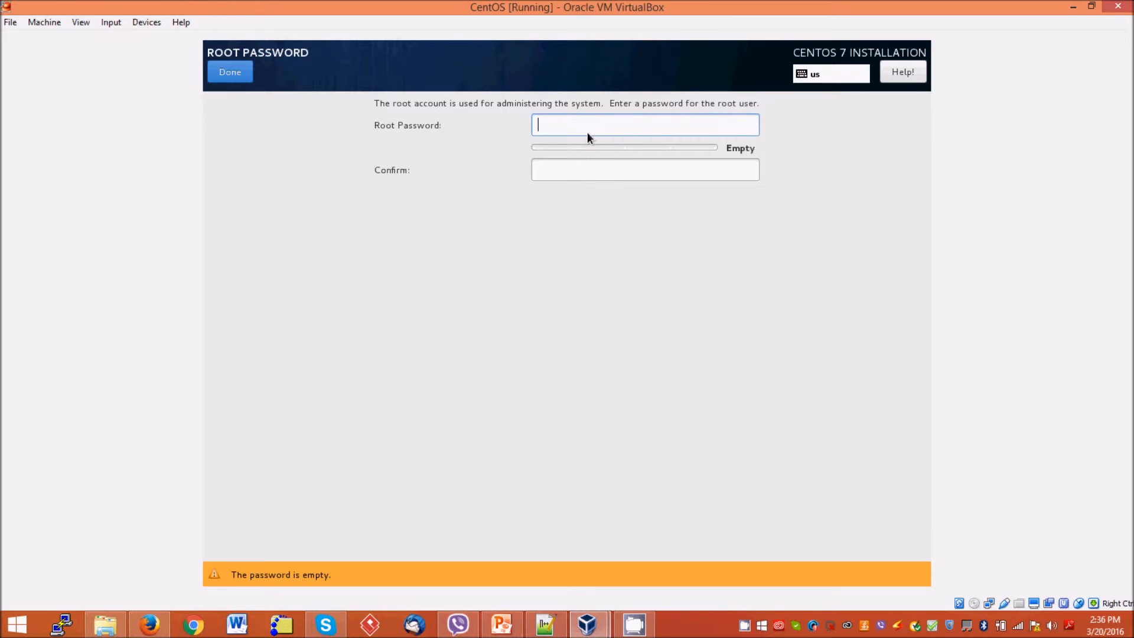
{"action": "type", "text": "12"}
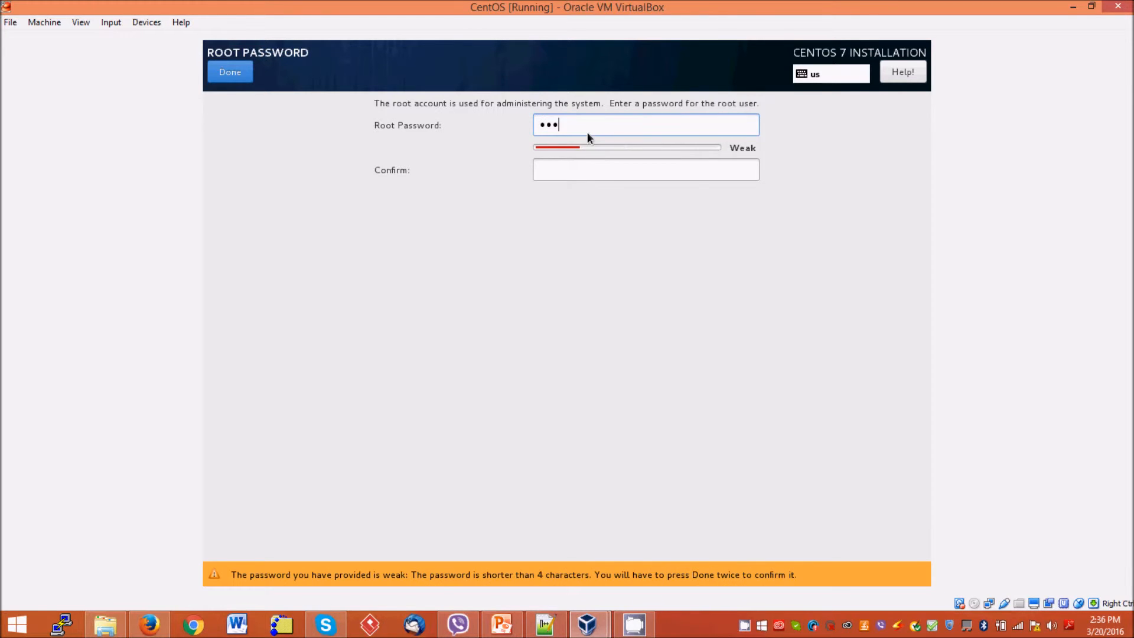
{"action": "type", "text": "3456"}
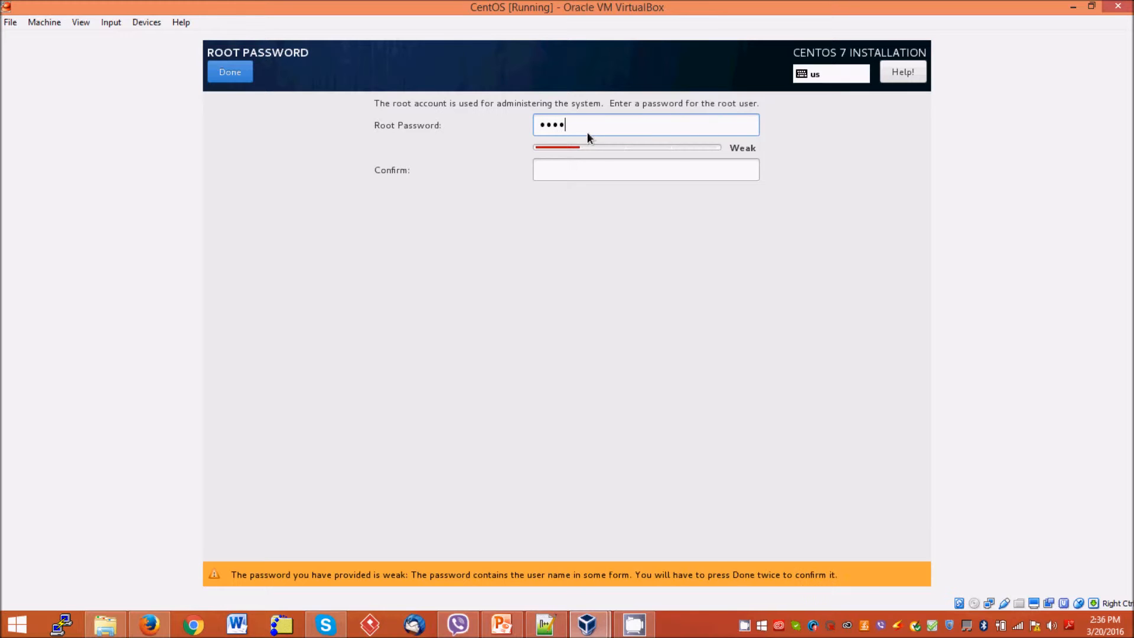
{"action": "type", "text": "789"}
{"action": "key", "text": "Tab"}
{"action": "type", "text": "123"}
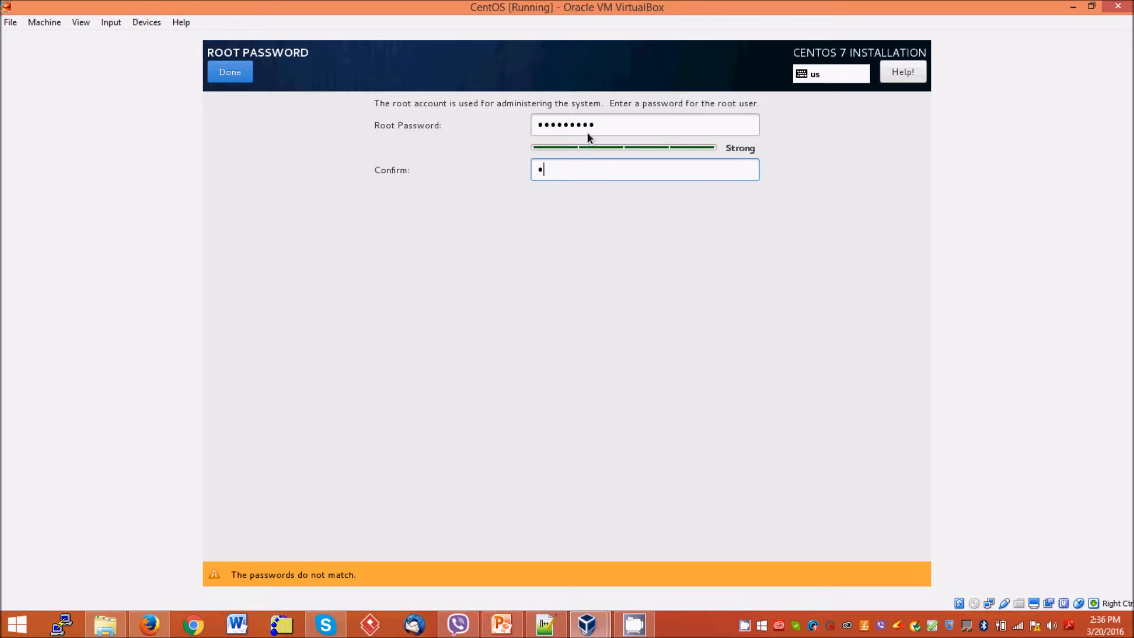
{"action": "type", "text": "456789"}
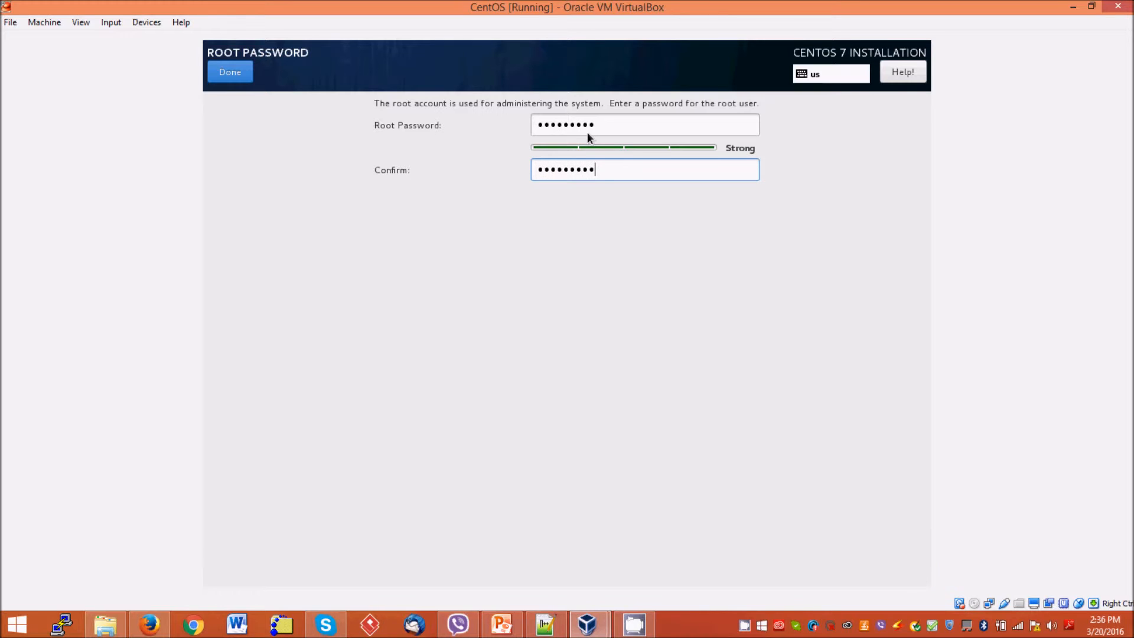
{"action": "left_click", "coordinate": [218, 71]}
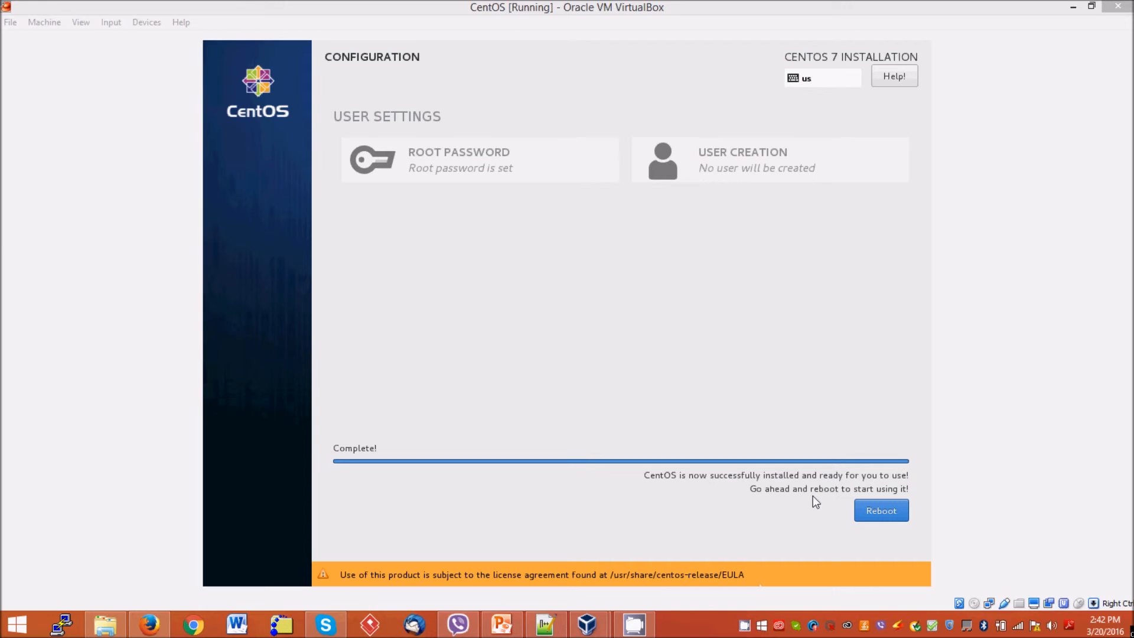
Dismiss the mouse-capture notice and reboot into the installed CentOS console login
{"action": "left_click", "coordinate": [874, 512]}
{"action": "key", "text": "Return"}
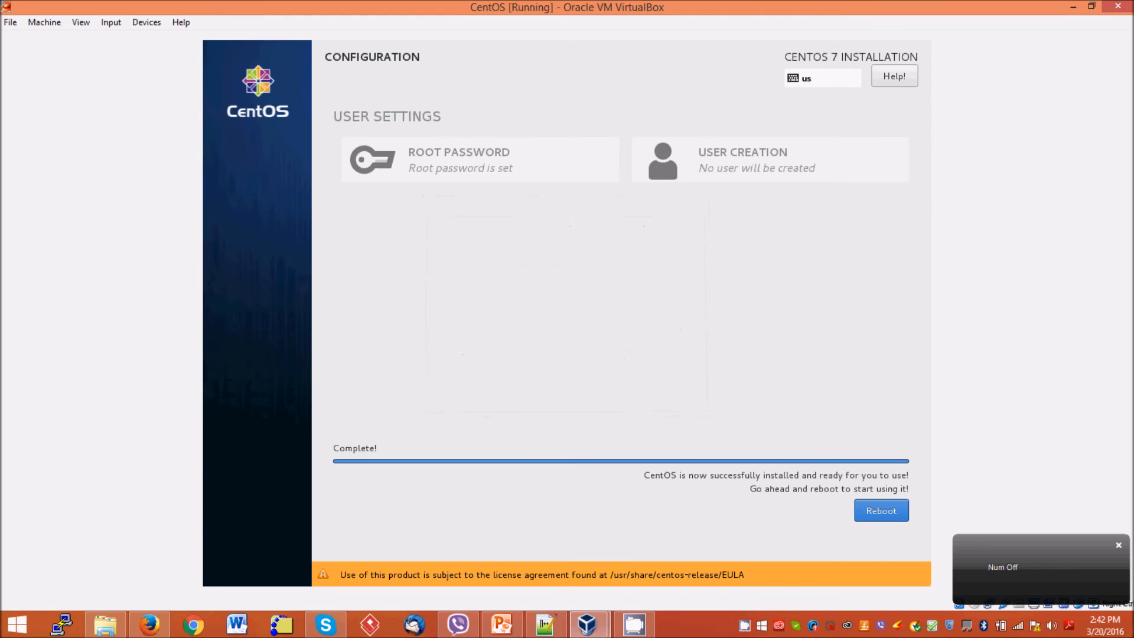
{"action": "left_click", "coordinate": [869, 515]}
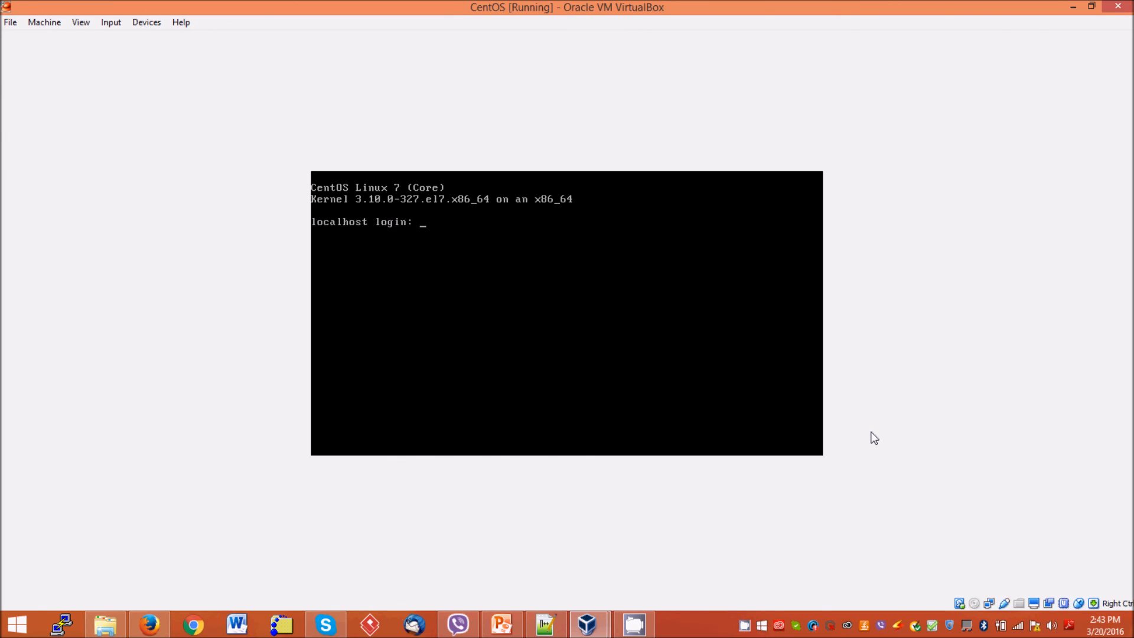
Log in to the CentOS console as root, then show PowerPoint's closing Thank You slide
{"action": "type", "text": "root"}
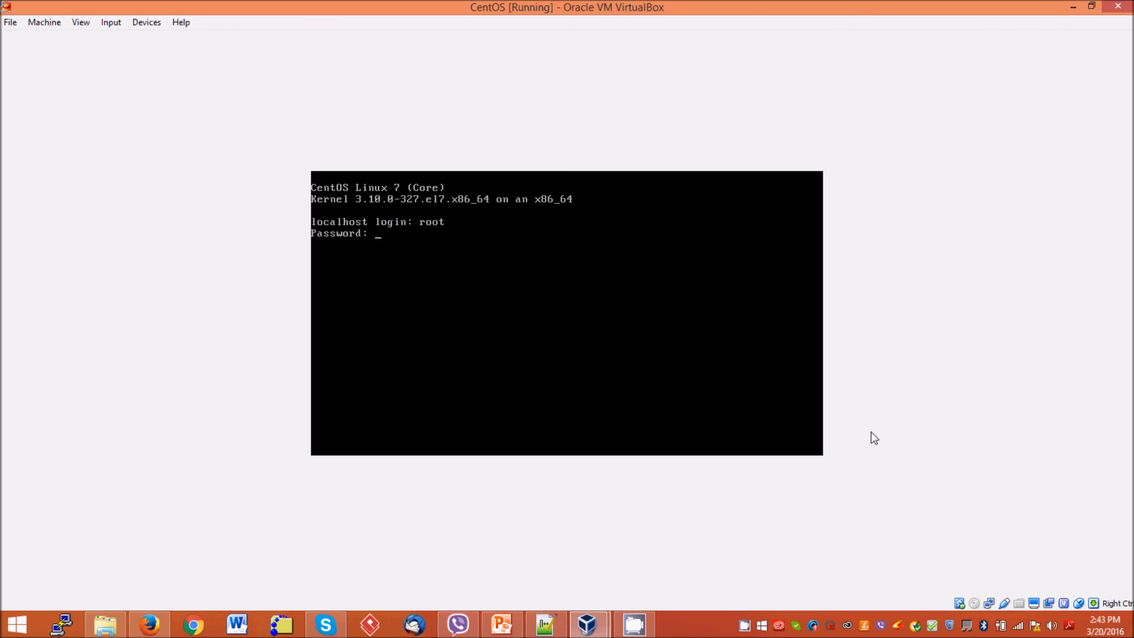
{"action": "key", "text": "Return"}
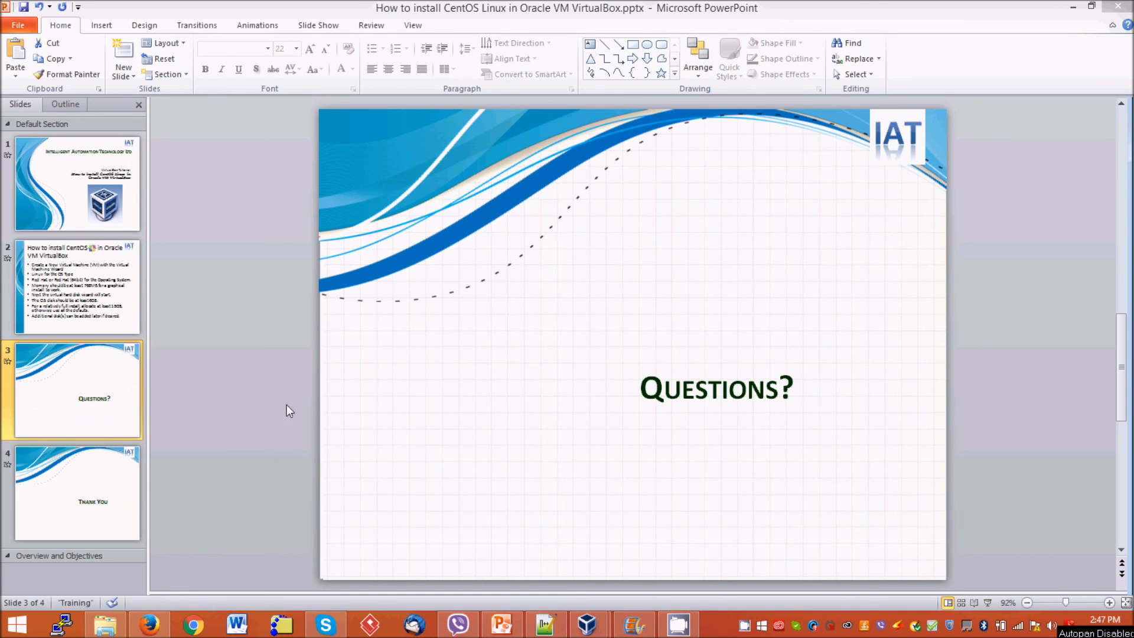
{"action": "left_click", "coordinate": [89, 491]}
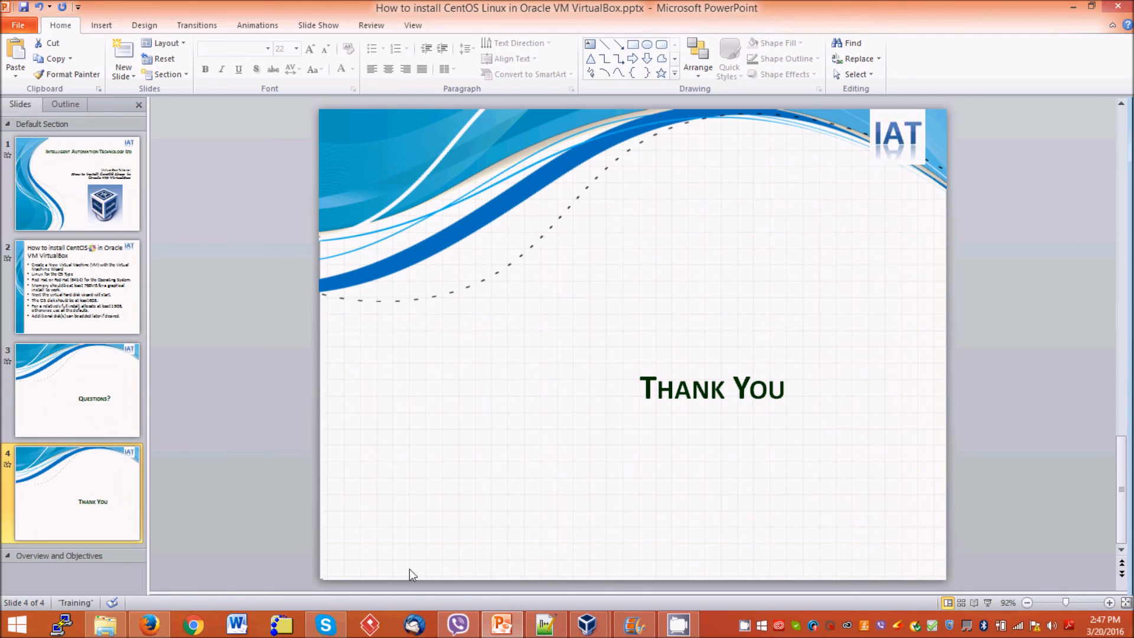